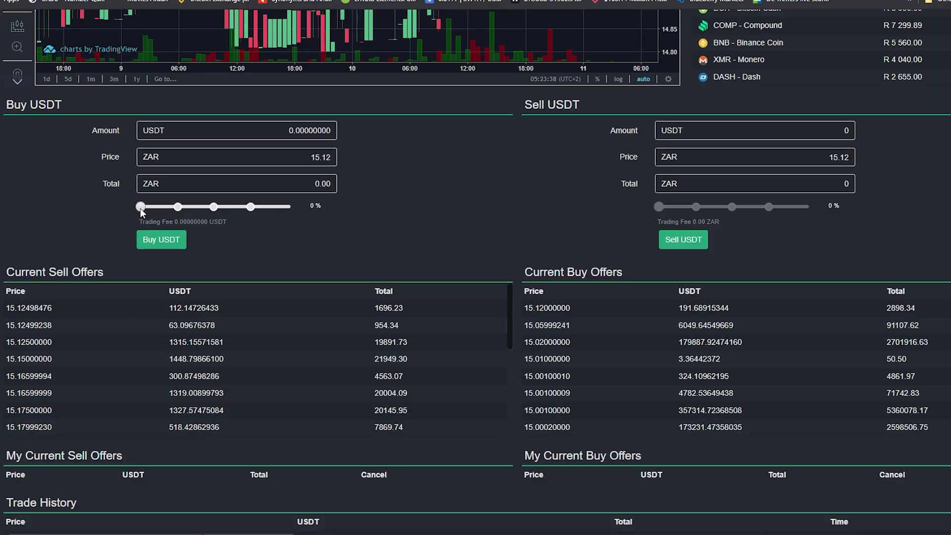
{"action": "scroll", "coordinate": [476, 297], "scroll_direction": "down", "scroll_amount": 4}
Step: Slide the Buy USDT amount to 100% of the 19905 ZAR balance and select the USDT amount's leading digits
{"action": "left_click_drag", "start_coordinate": [141, 206], "coordinate": [290, 207]}
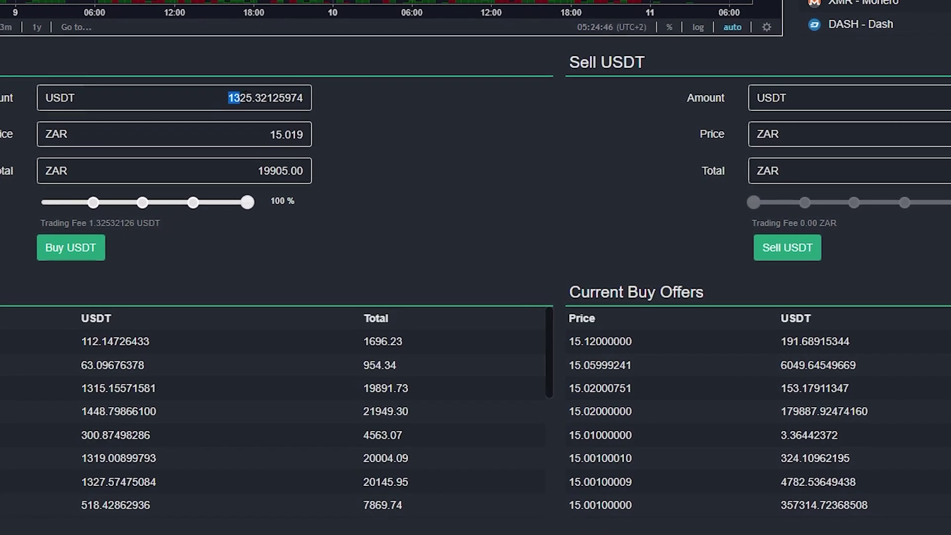
{"action": "left_click_drag", "start_coordinate": [235, 101], "coordinate": [242, 94]}
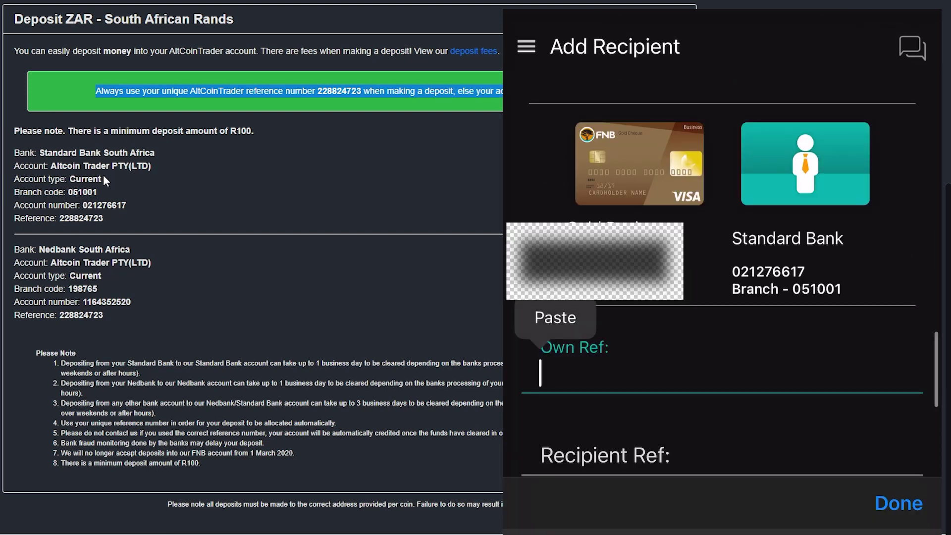
{"action": "double_click", "coordinate": [90, 218]}
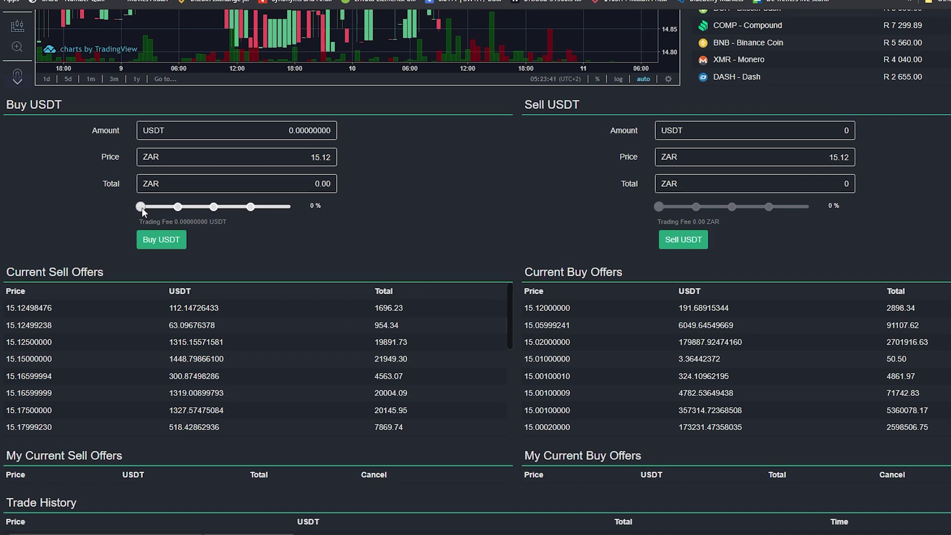
Step: Spend the full ZAR balance on USDT and highlight the new 1325.32 USDT buy offer
{"action": "left_click_drag", "start_coordinate": [142, 207], "coordinate": [290, 207]}
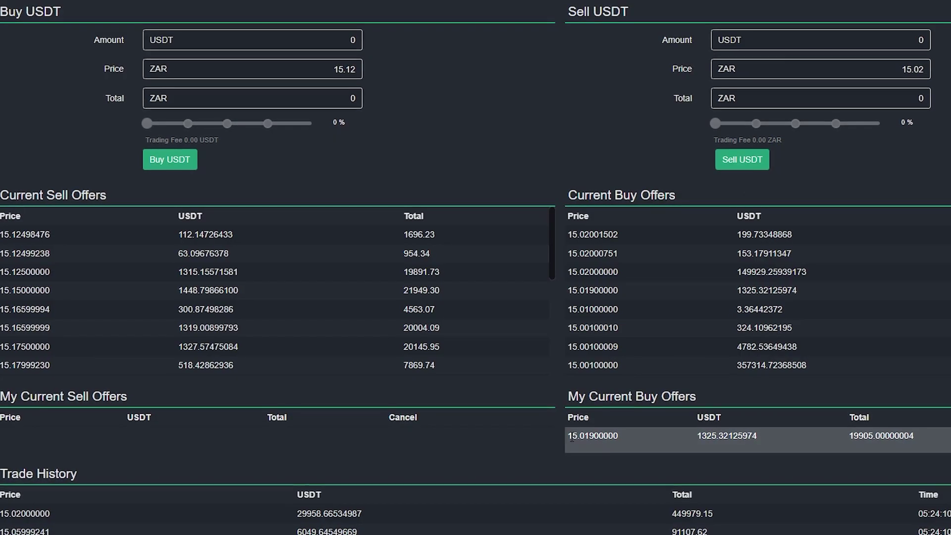
{"action": "left_click_drag", "start_coordinate": [569, 436], "coordinate": [918, 437]}
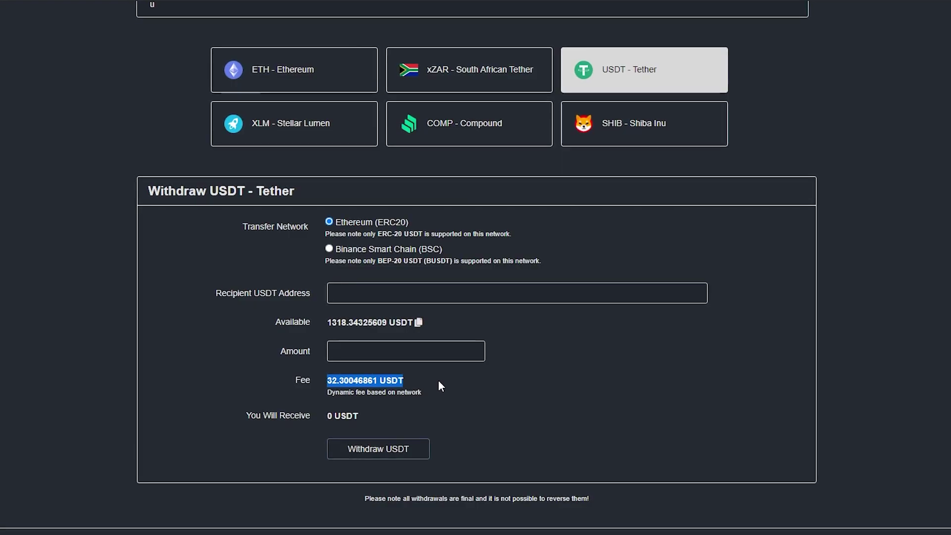
Step: Choose the Binance Smart Chain (BSC) network instead of Ethereum on the Withdraw USDT form
{"action": "left_click", "coordinate": [437, 380]}
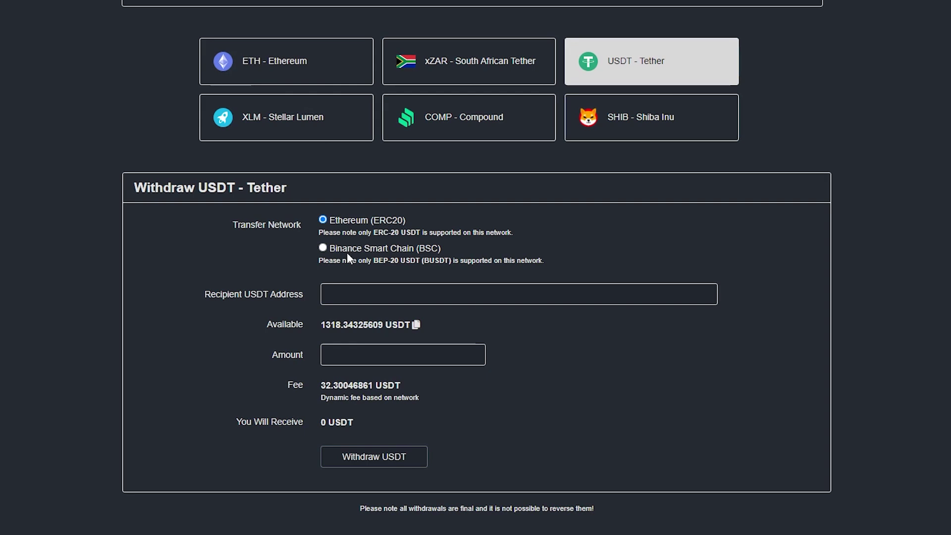
{"action": "left_click", "coordinate": [320, 249]}
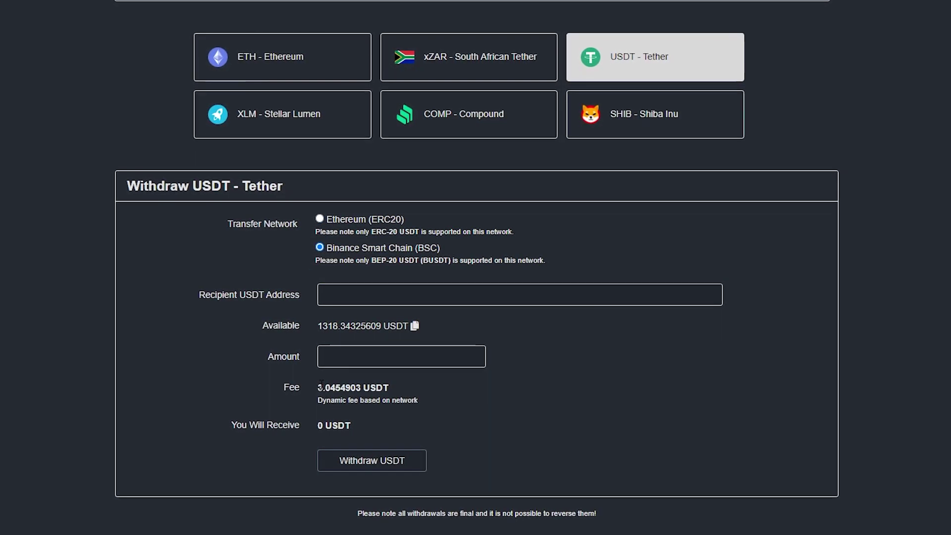